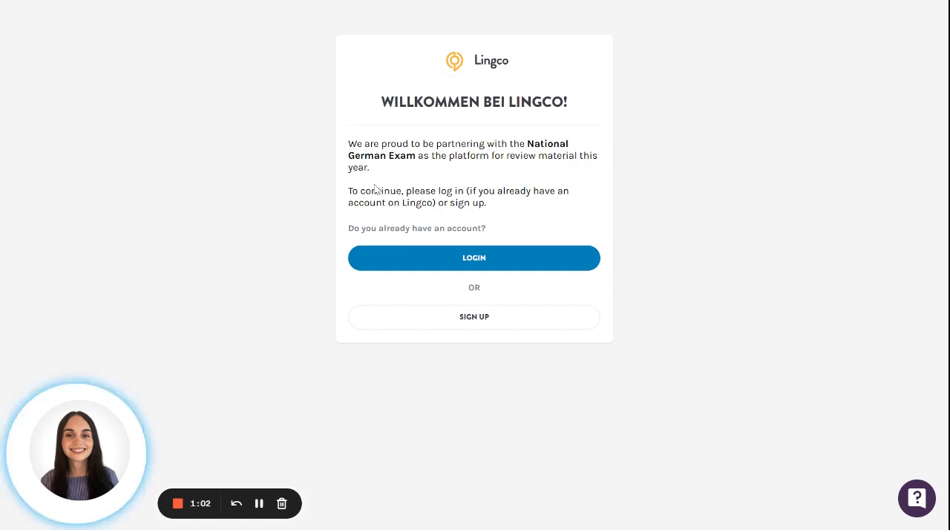
# Log in to Lingco with the existing teacher account
pyautogui.click(421, 256)
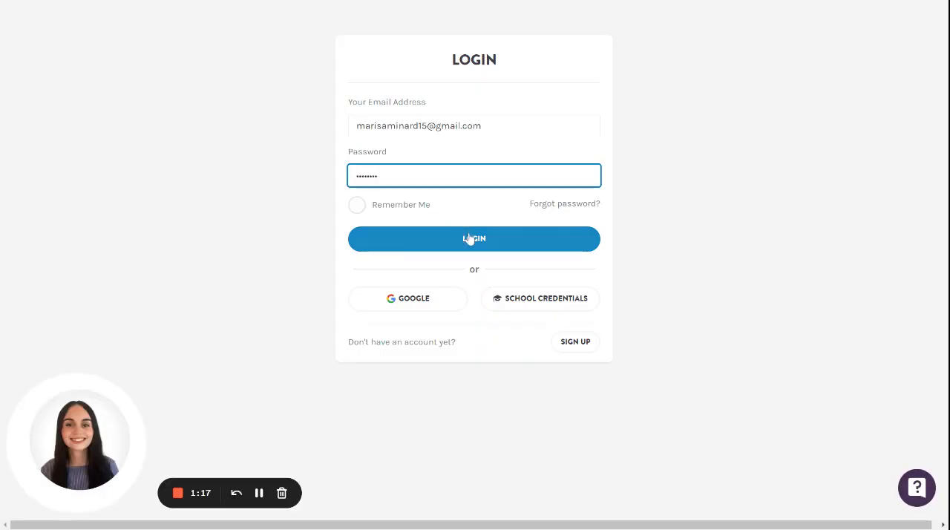
pyautogui.click(469, 238)
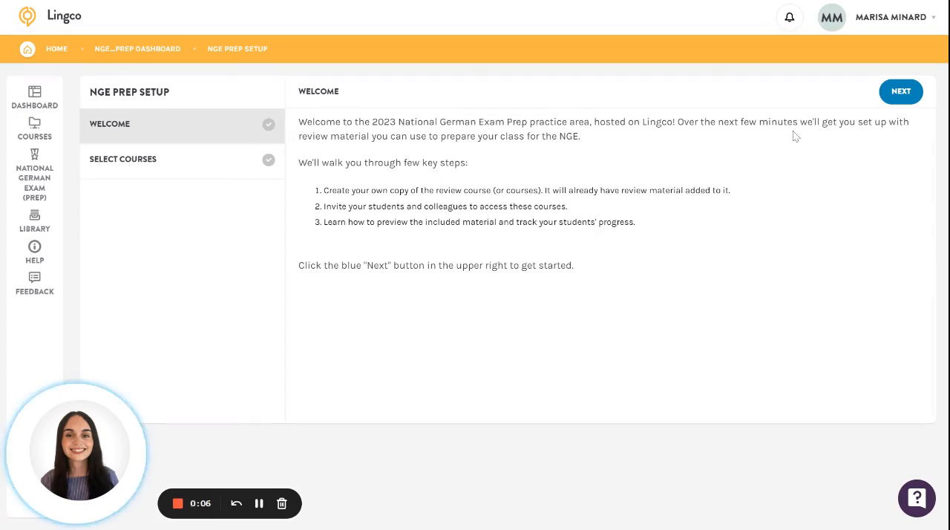
# Create the NGE Practice Material course in the prep setup, and open it to look over its home page
pyautogui.click(902, 94)
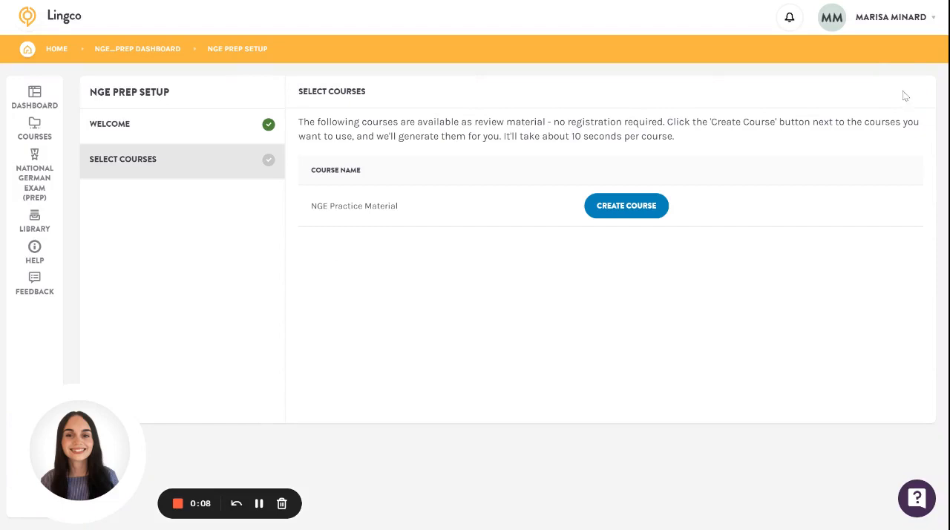
pyautogui.click(651, 207)
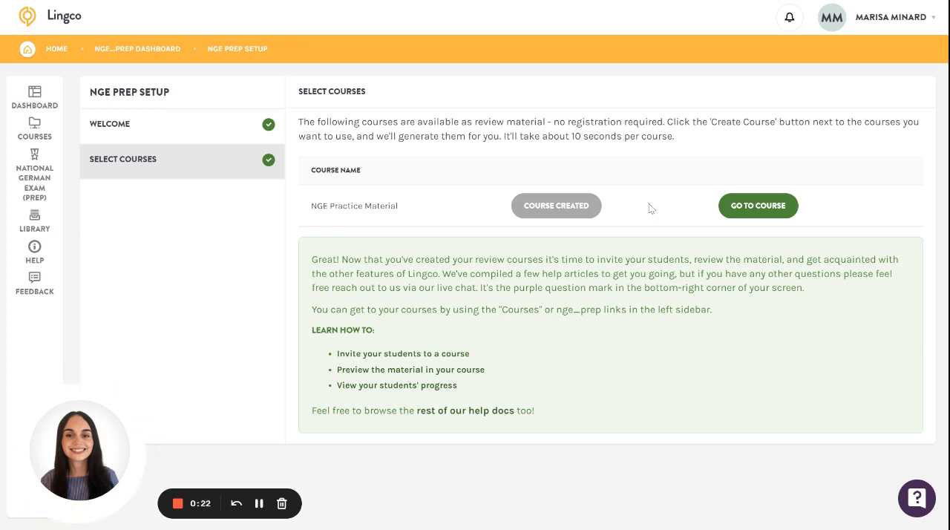
pyautogui.click(742, 206)
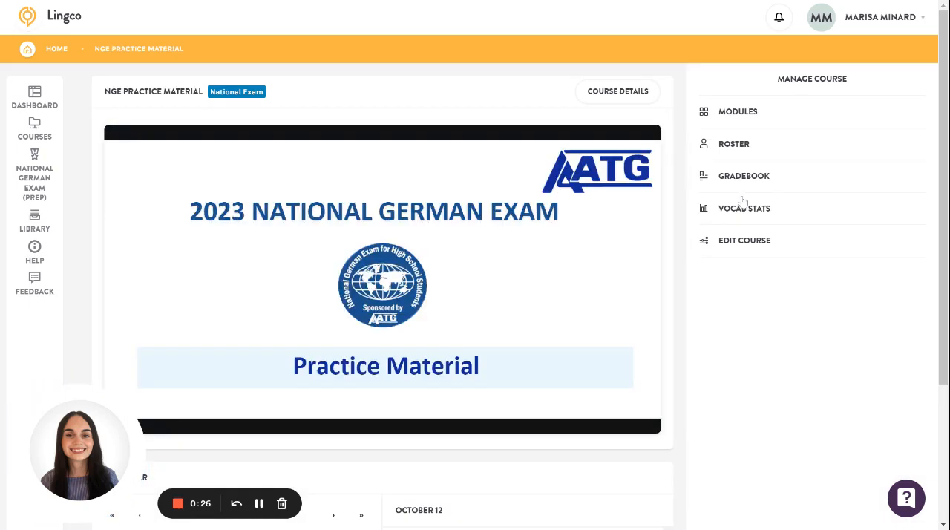
pyautogui.moveTo(569, 238)
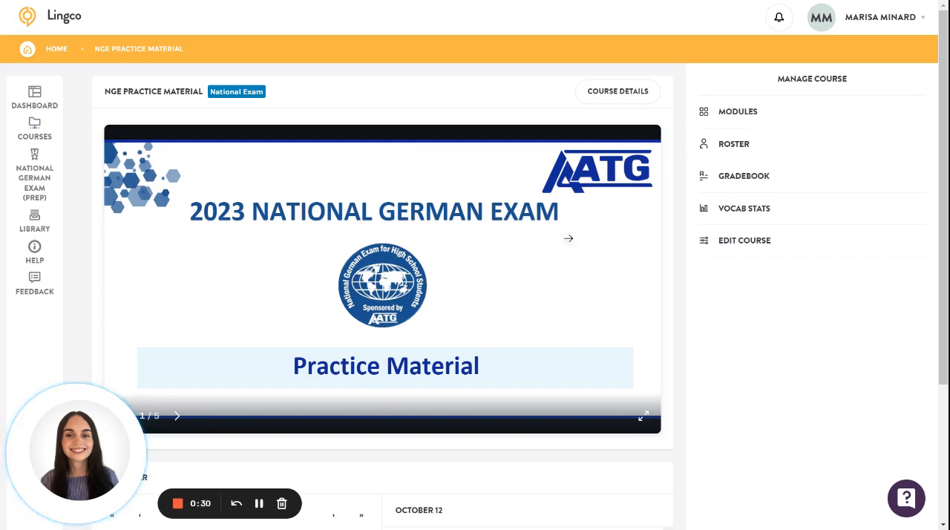
pyautogui.scroll(-3, 569, 238)
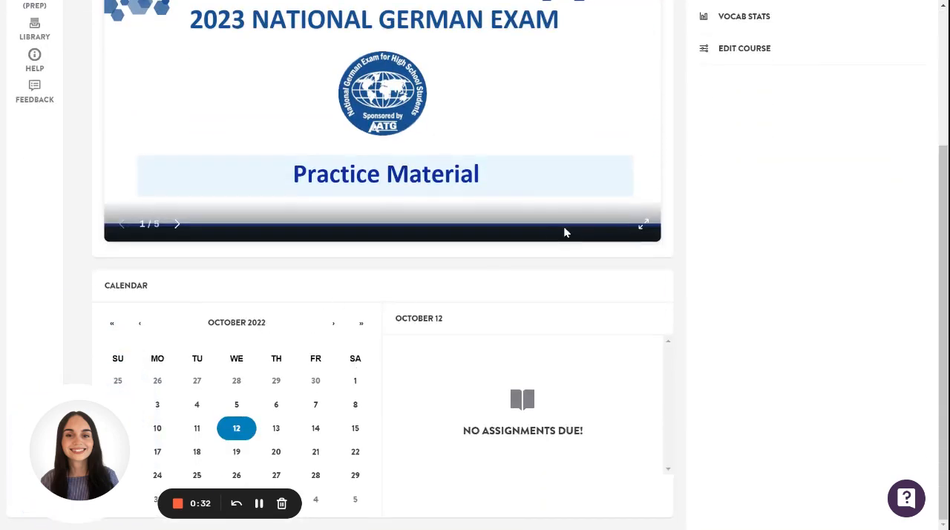
pyautogui.scroll(3, 564, 233)
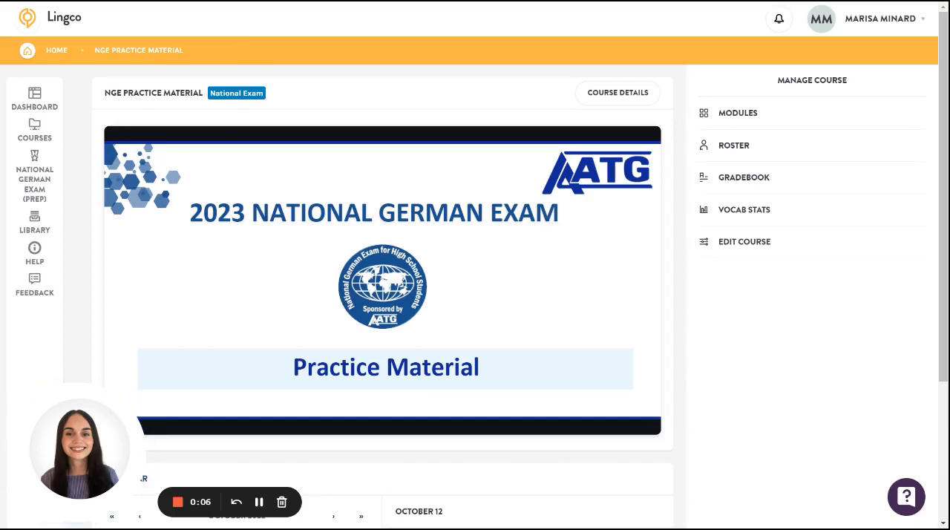
# Open the course roster, examine the options for inviting students, and cancel the invitation
pyautogui.click(744, 116)
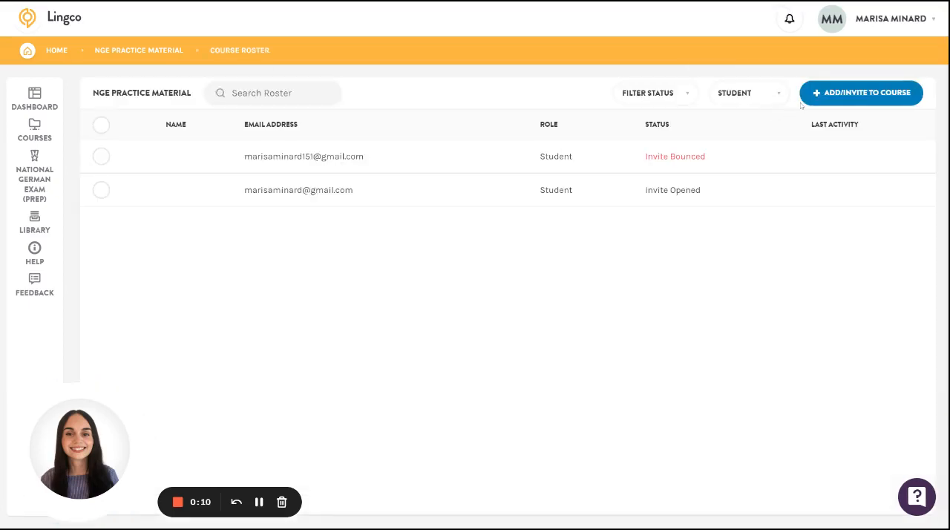
pyautogui.click(816, 101)
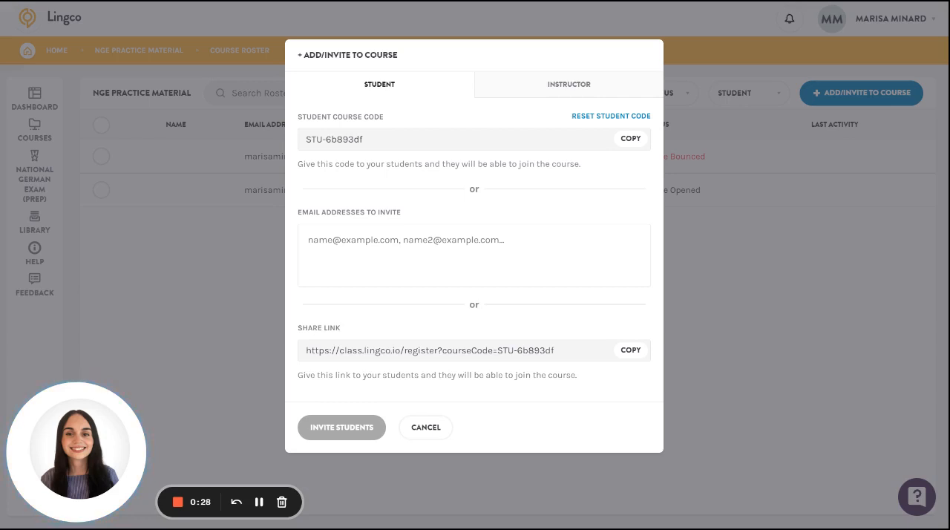
pyautogui.click(490, 253)
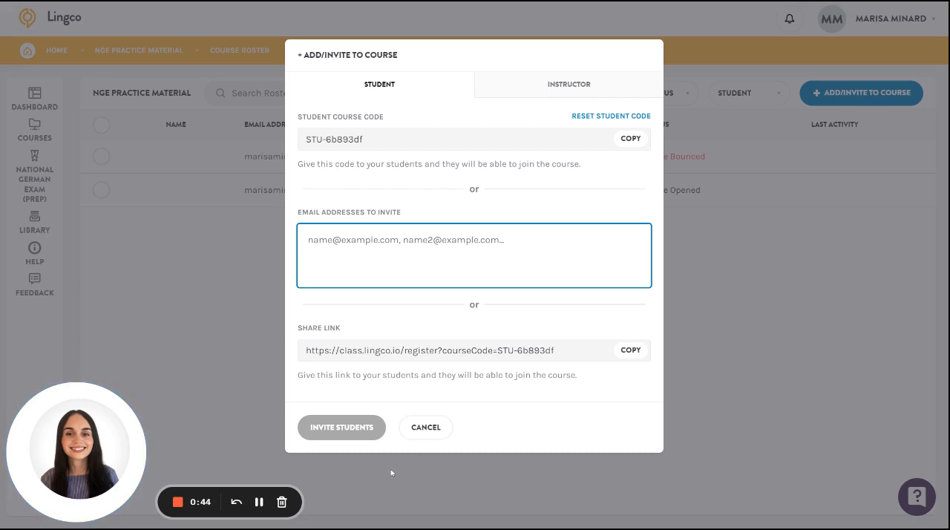
pyautogui.click(425, 428)
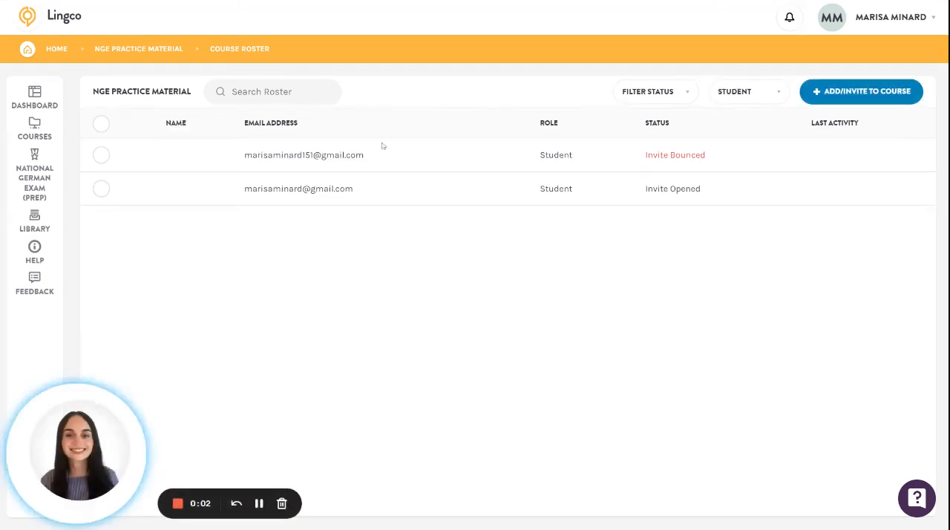
# Open the course's modules and look through the contents of Official Practice Exam and Additional Practice
pyautogui.click(172, 49)
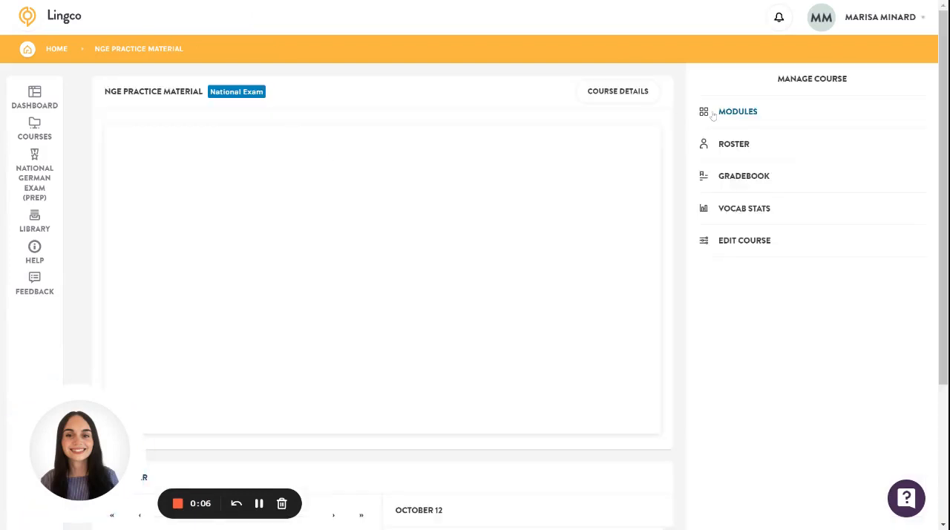
pyautogui.click(713, 115)
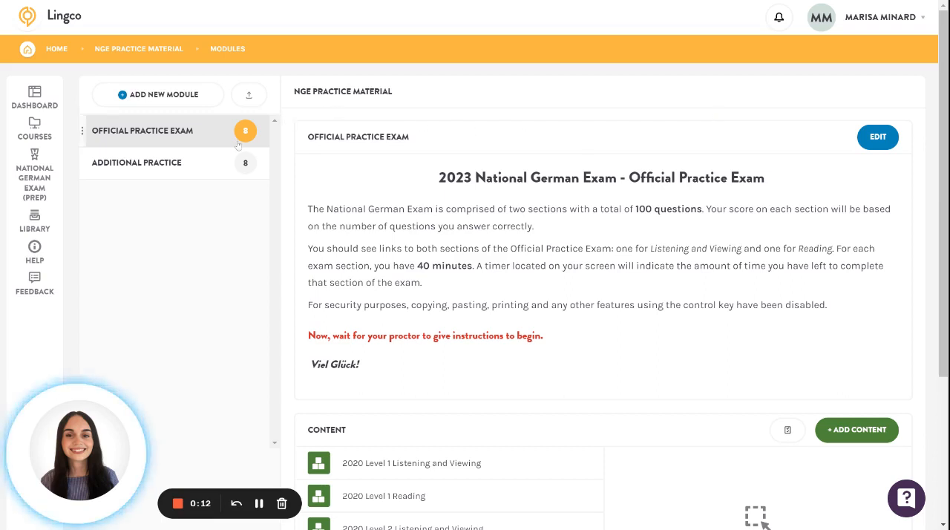
pyautogui.click(206, 169)
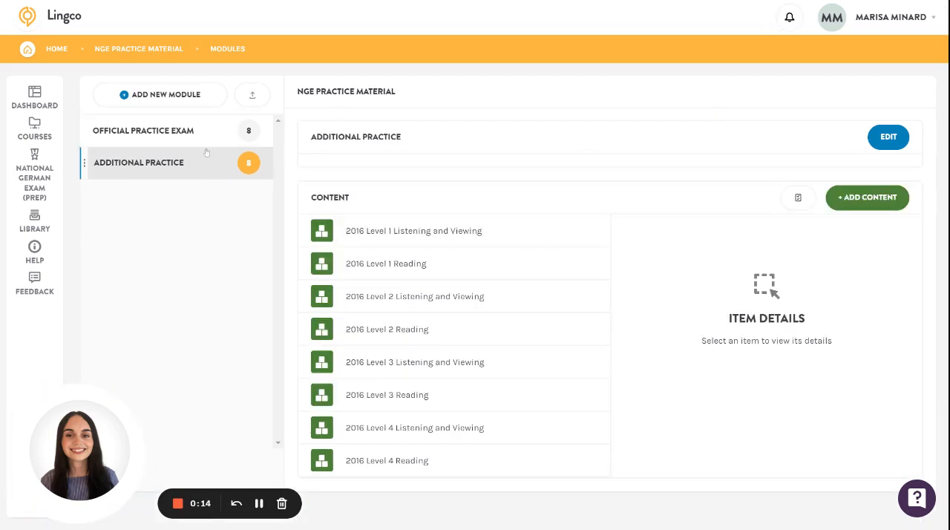
pyautogui.click(204, 131)
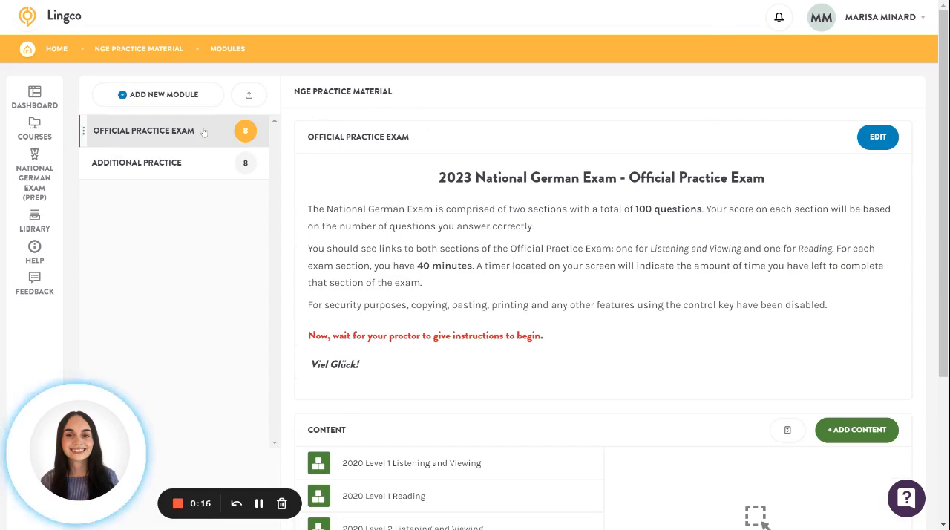
pyautogui.scroll(-3, 547, 372)
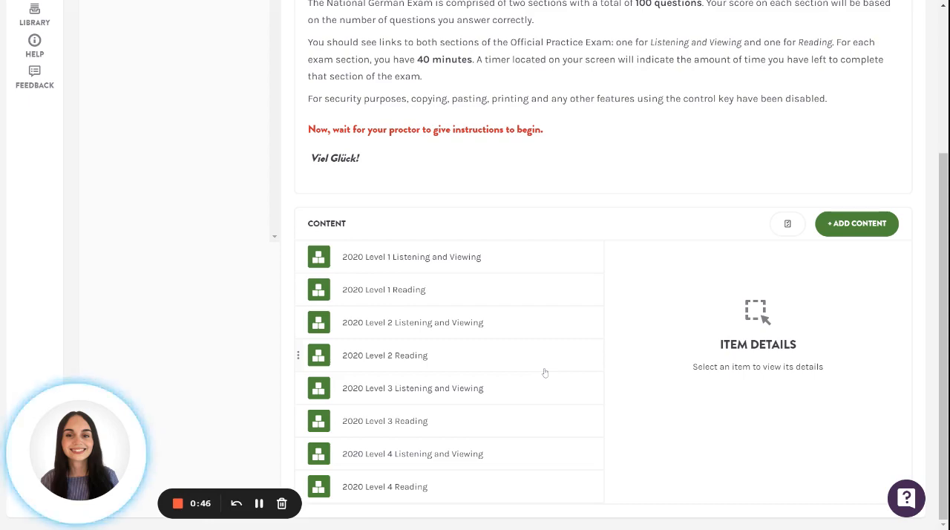
pyautogui.scroll(3, 544, 373)
pyautogui.click(228, 175)
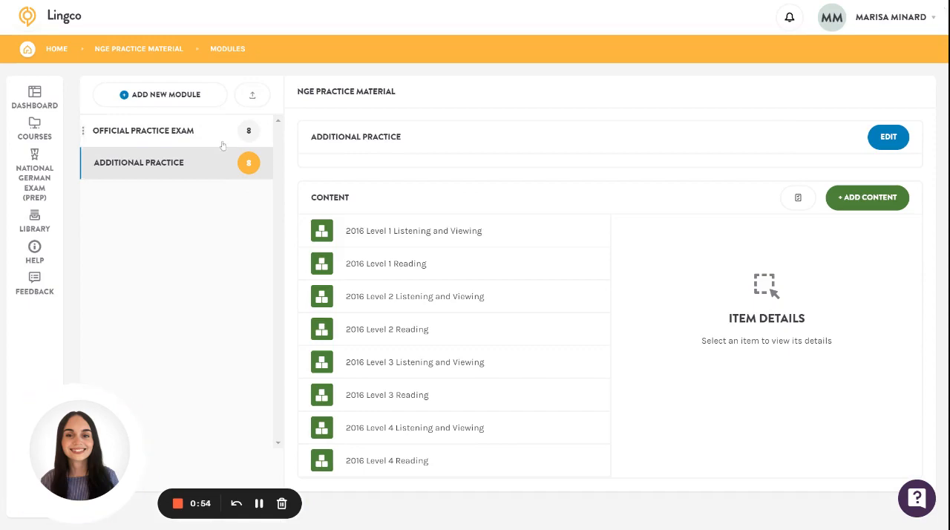
# Preview the 2020 Level 3 Listening and Viewing assignment from the Official Practice Exam module and look through its introduction and first questions
pyautogui.click(223, 134)
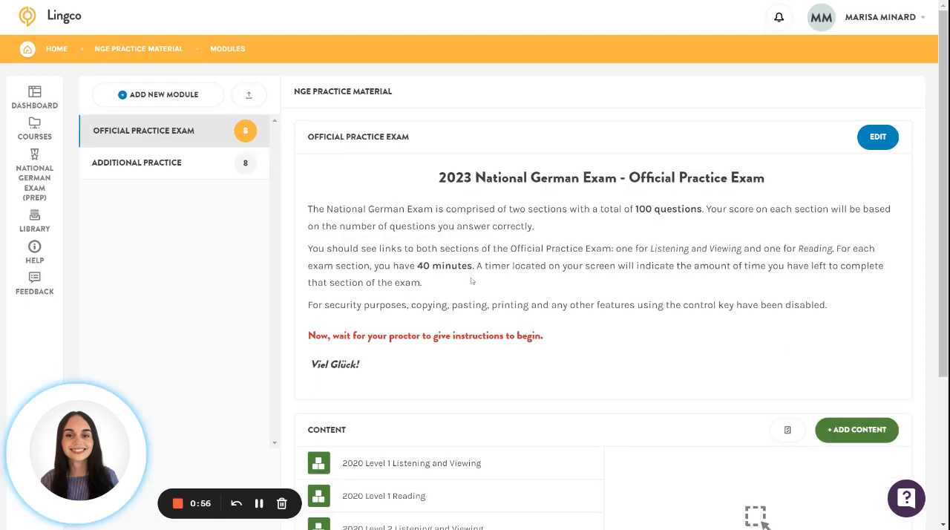
pyautogui.scroll(-3, 473, 282)
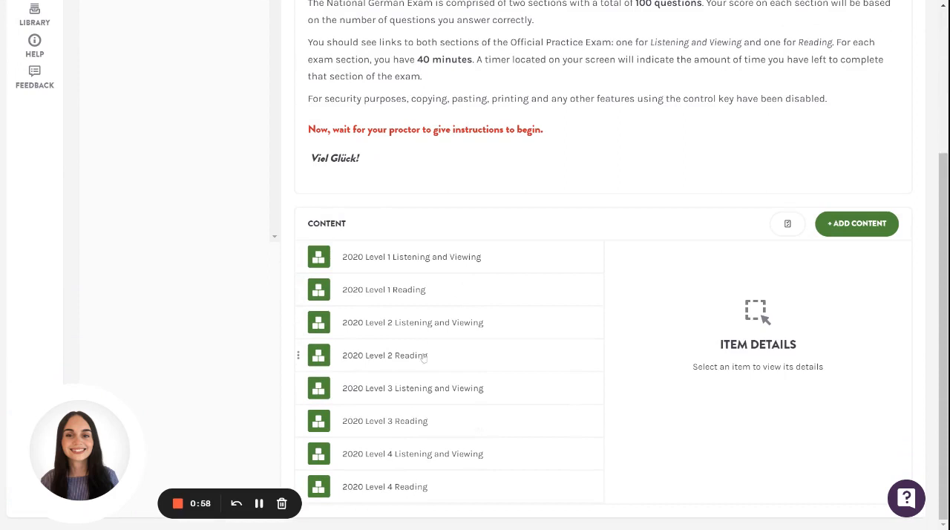
pyautogui.click(428, 387)
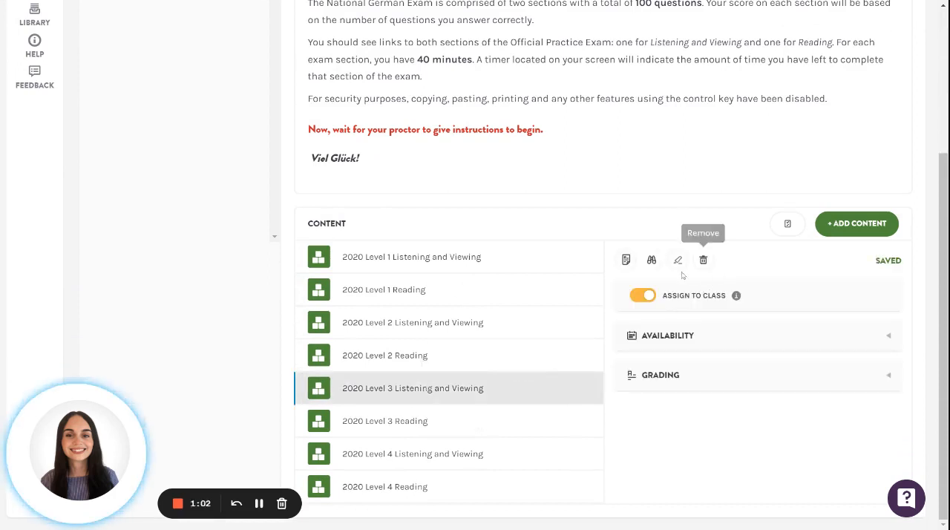
pyautogui.click(653, 261)
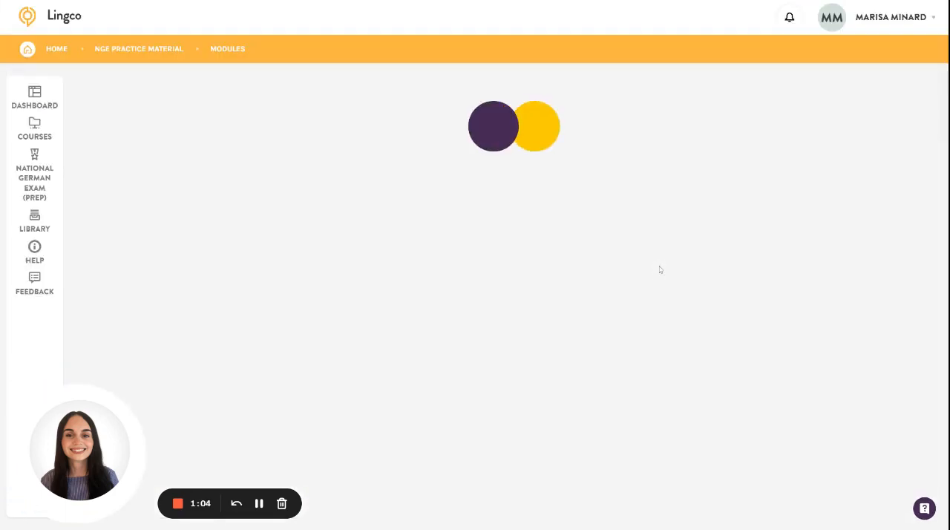
pyautogui.scroll(-3, 660, 270)
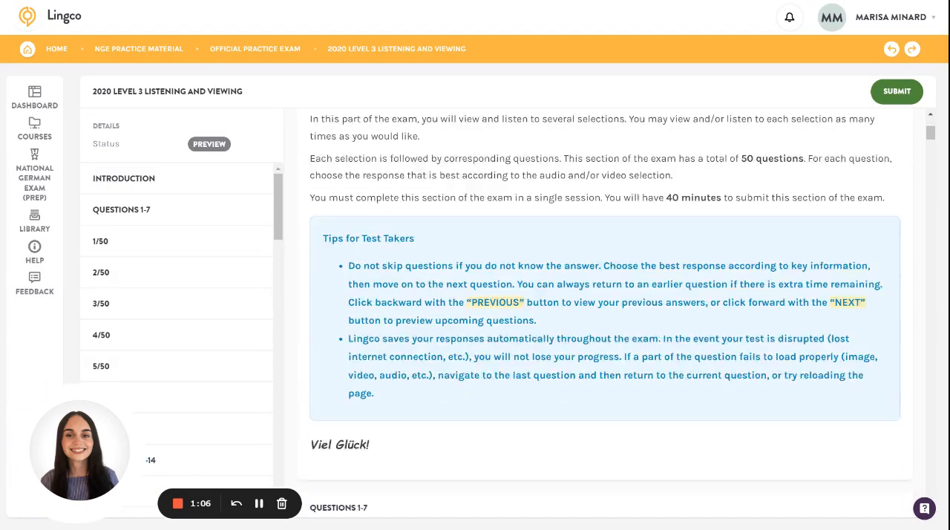
pyautogui.scroll(-15, 589, 189)
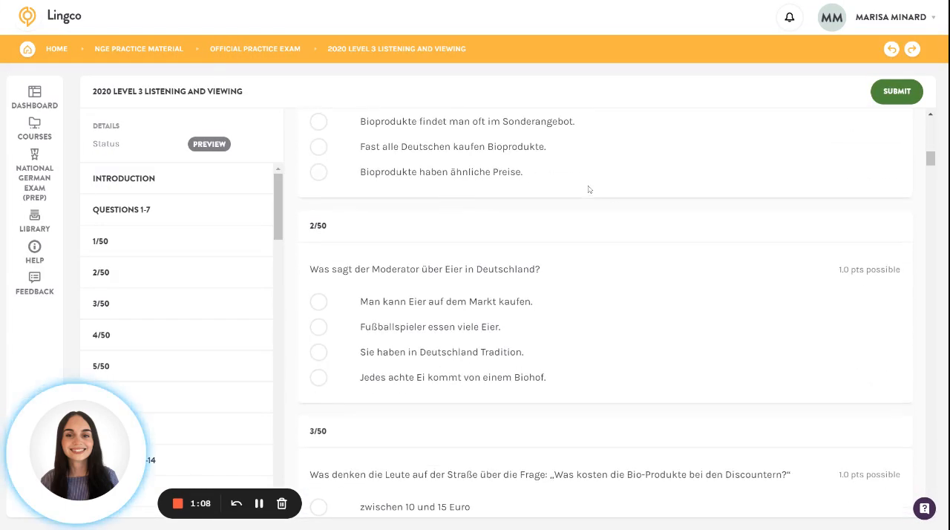
# Answer questions 2 to 4 with "Man kann Eier auf dem Markt kaufen", "zwischen 10 und 15 Euro" and "immer", submit, and review the grading
pyautogui.click(432, 305)
pyautogui.scroll(-3, 440, 339)
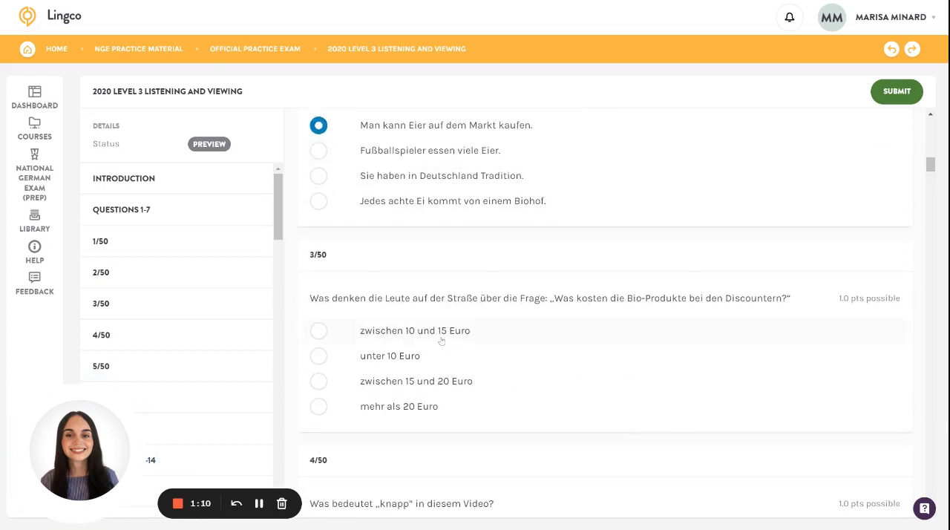
pyautogui.click(441, 340)
pyautogui.scroll(-3, 446, 361)
pyautogui.click(447, 384)
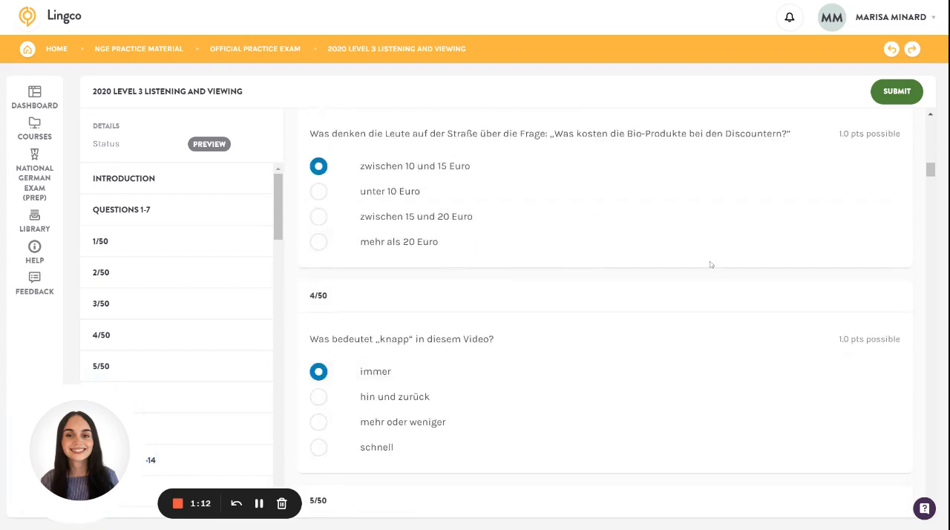
pyautogui.click(892, 98)
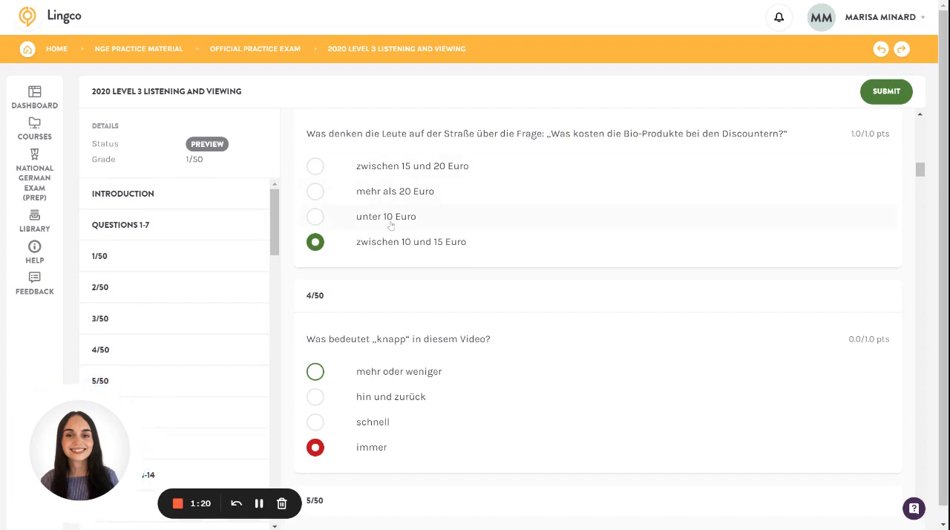
pyautogui.scroll(-1, 401, 334)
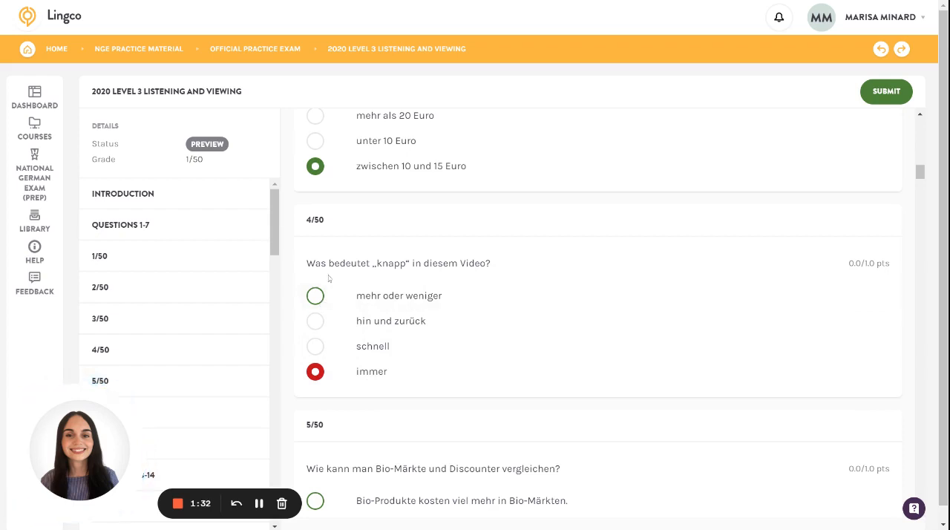
# Return to the Official Practice Exam module and open the availability settings of 2020 Level 1 Reading
pyautogui.click(286, 49)
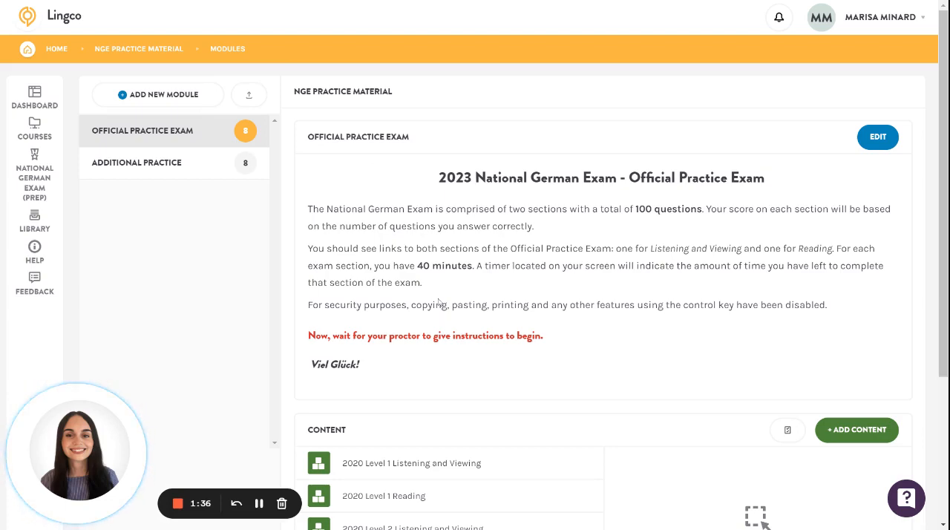
pyautogui.scroll(-2, 439, 302)
pyautogui.scroll(-2, 439, 303)
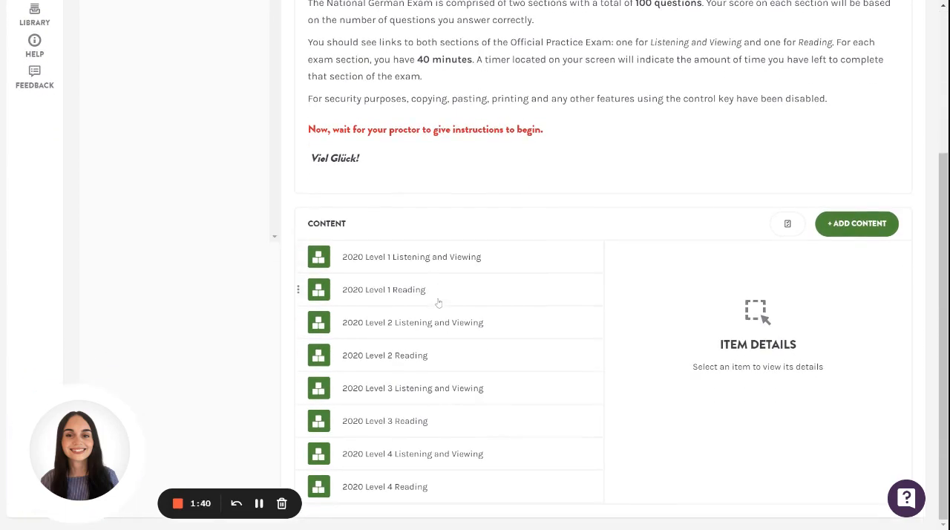
pyautogui.click(442, 291)
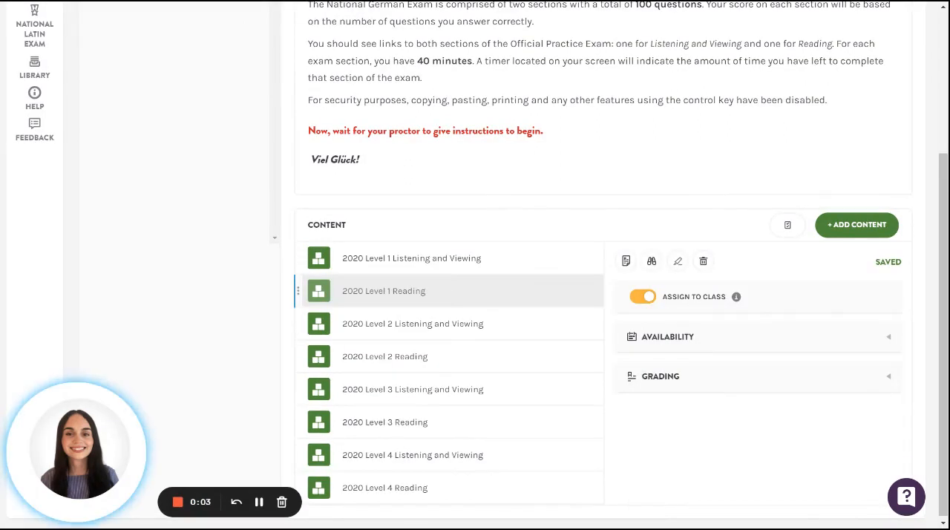
pyautogui.click(701, 342)
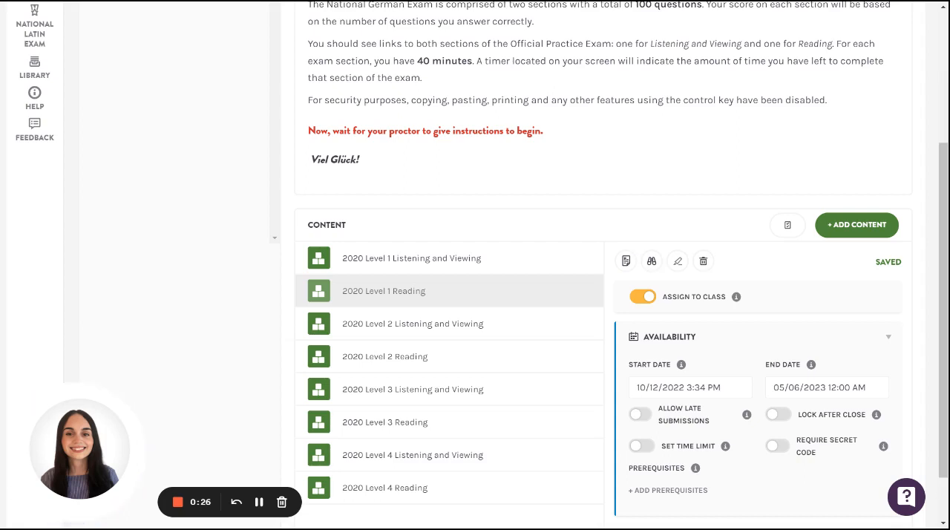
# Set the end date of 2020 Level 1 Reading to 12/12/2022 12:00 AM
pyautogui.click(779, 386)
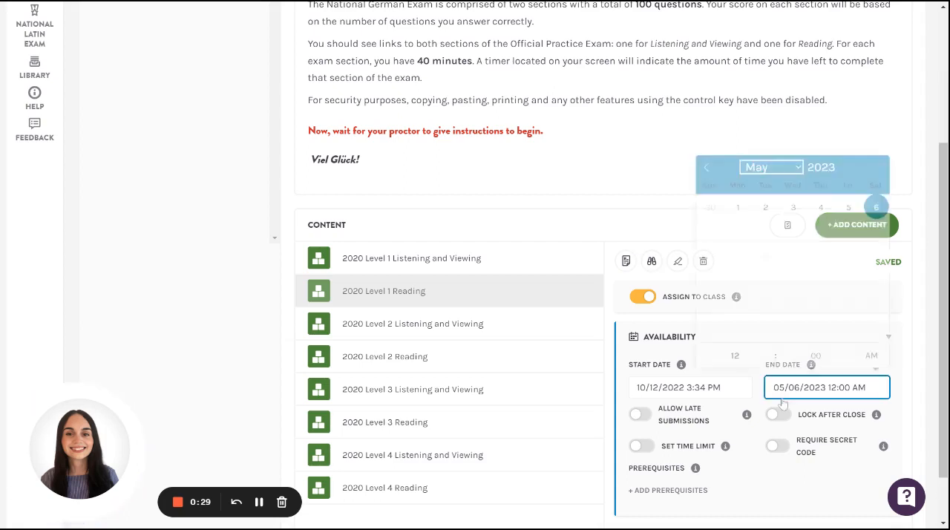
pyautogui.click(709, 177)
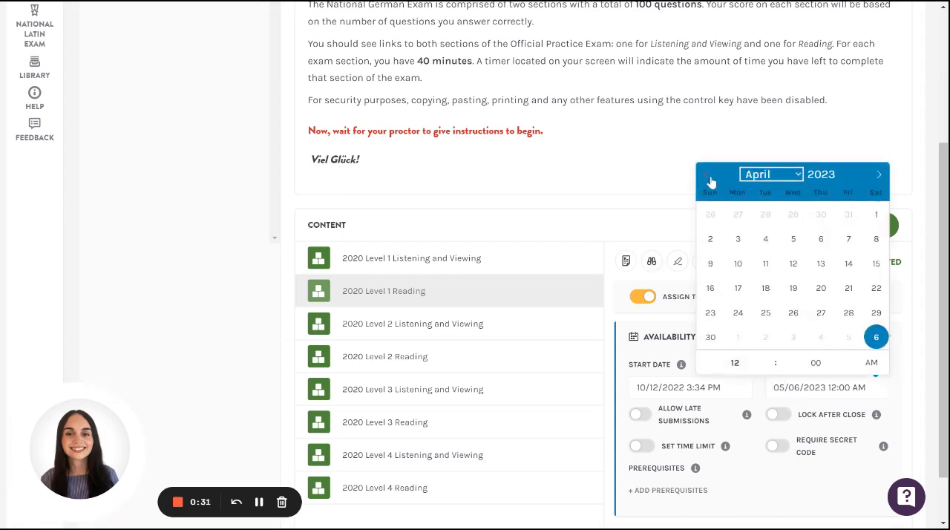
pyautogui.click(709, 179)
pyautogui.click(710, 179)
pyautogui.click(710, 179)
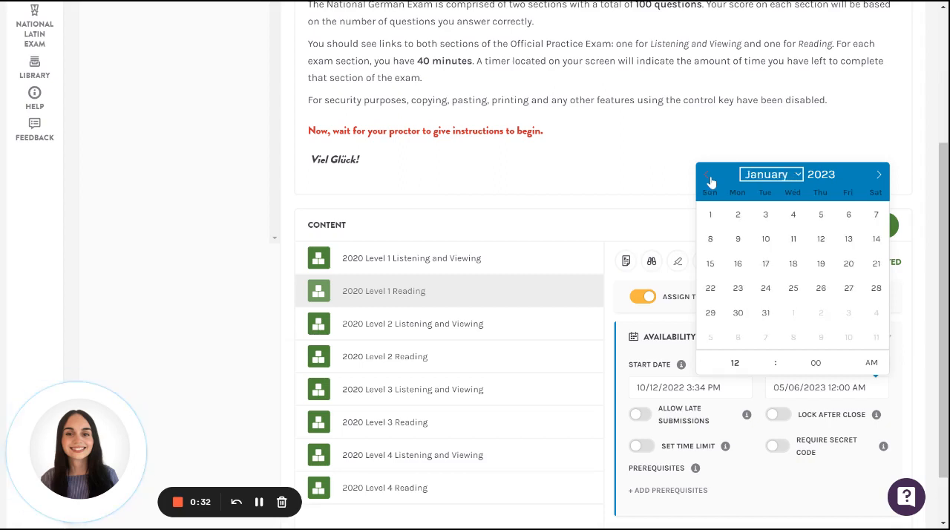
pyautogui.click(709, 179)
pyautogui.click(738, 264)
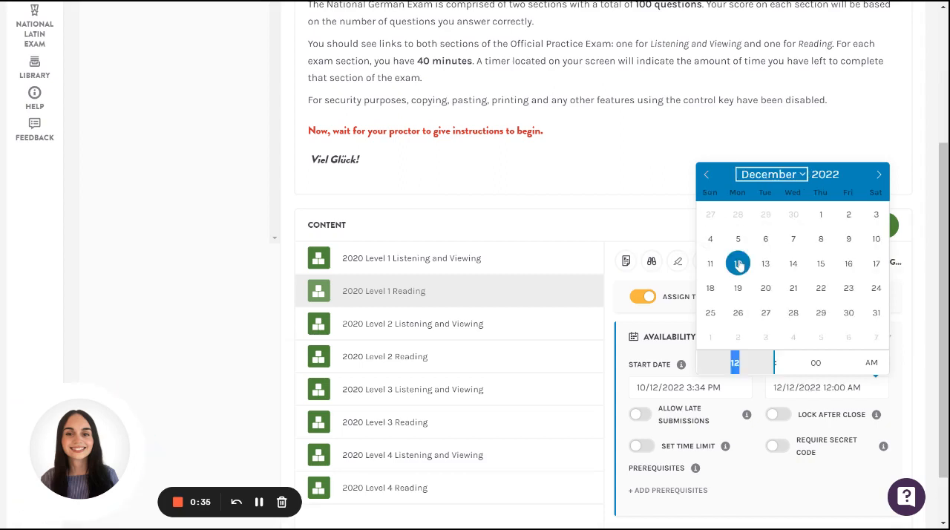
pyautogui.click(904, 387)
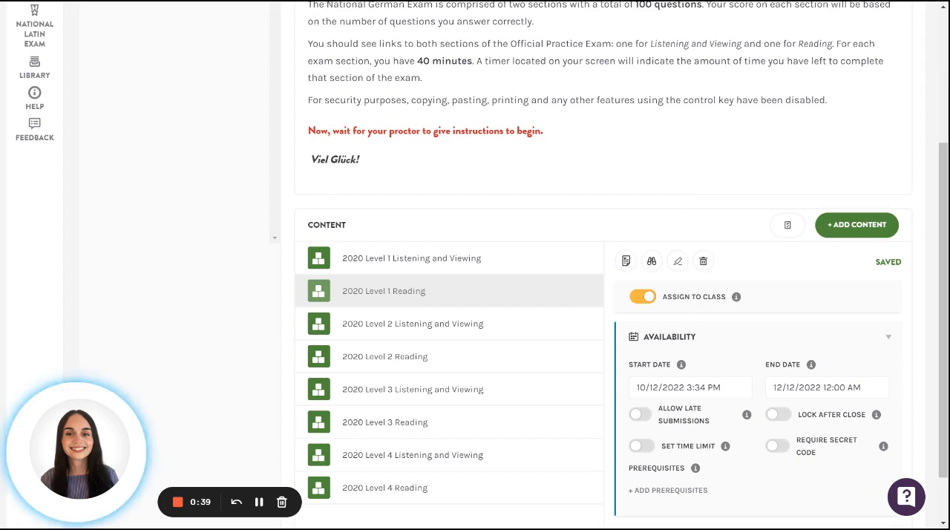
# Try out Allow Late Submissions and Lock After Close for 2020 Level 1 Reading, switching each on and back off
pyautogui.scroll(-1, 754, 337)
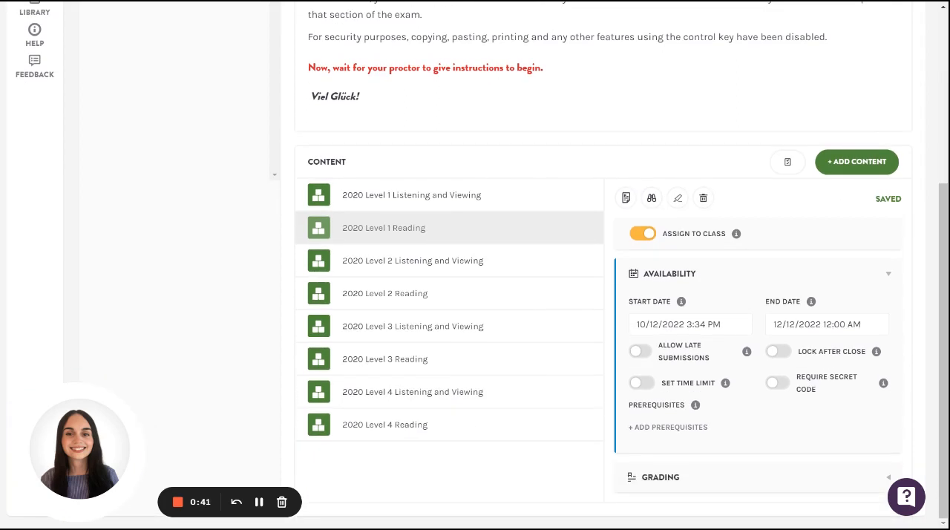
pyautogui.click(640, 353)
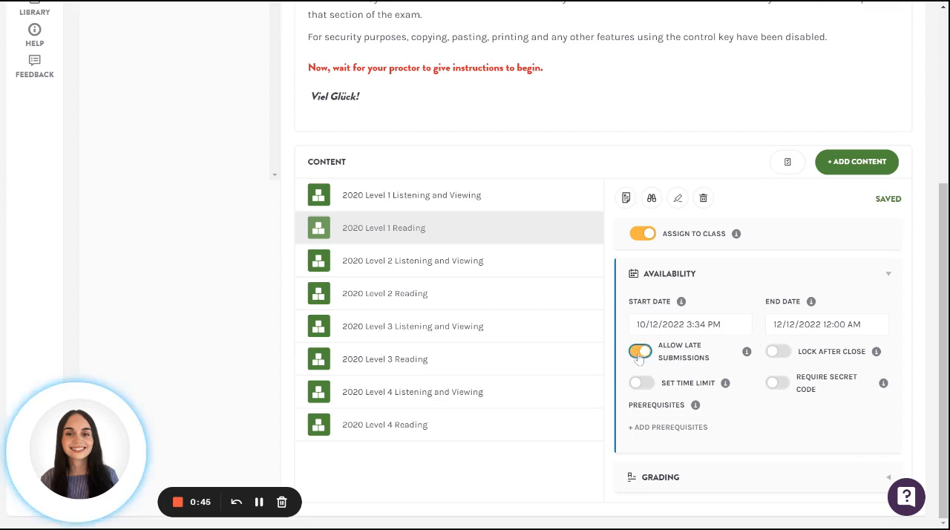
pyautogui.click(639, 353)
pyautogui.click(776, 356)
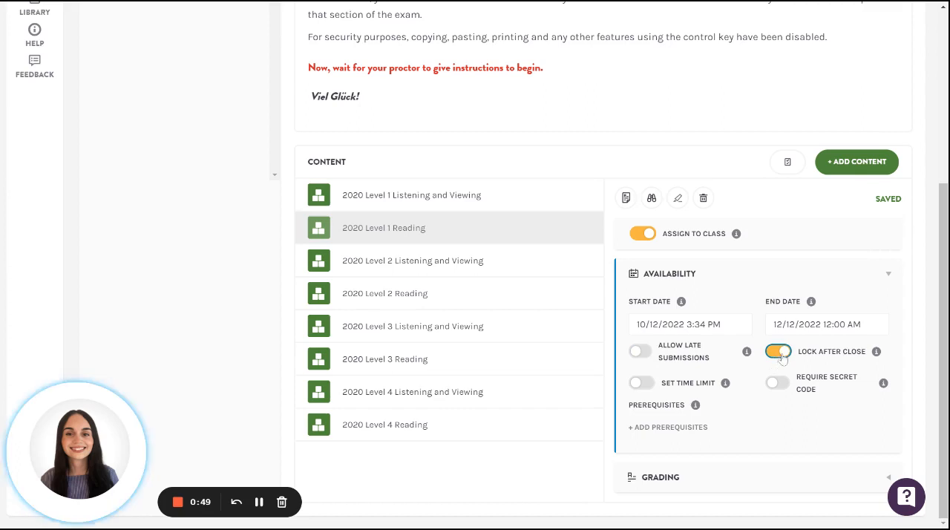
pyautogui.click(779, 355)
# Try a 40-minute time limit and the secret code requirement on 2020 Level 1 Reading, switching each back off
pyautogui.click(642, 384)
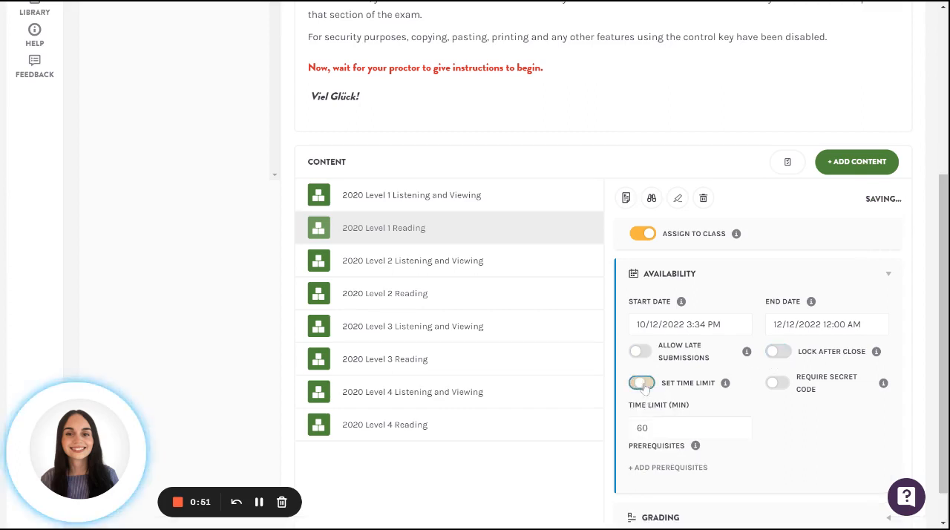
pyautogui.click(643, 384)
pyautogui.click(643, 385)
pyautogui.doubleClick(645, 428)
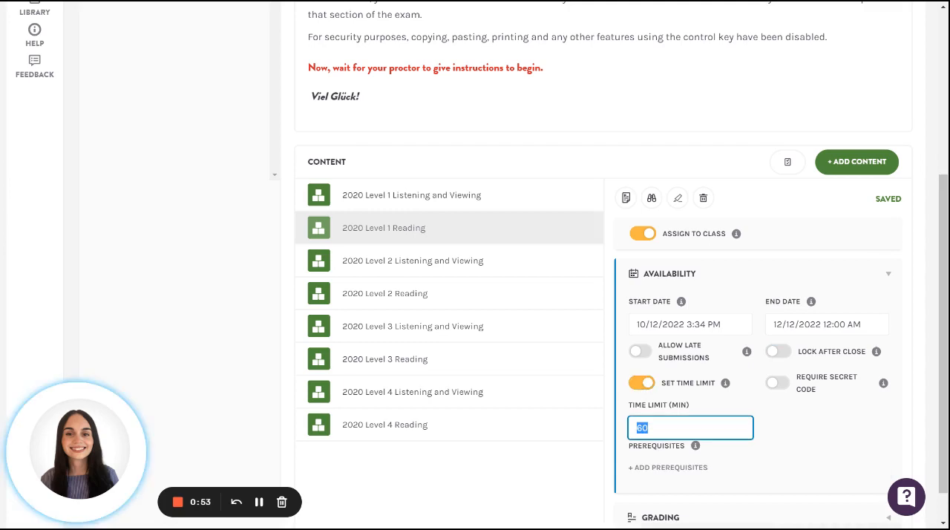
pyautogui.write('4')
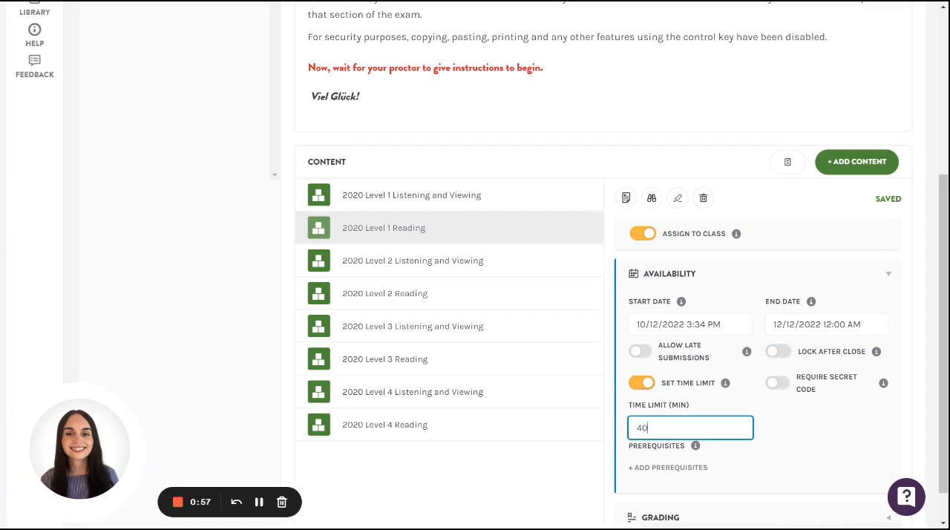
pyautogui.click(641, 383)
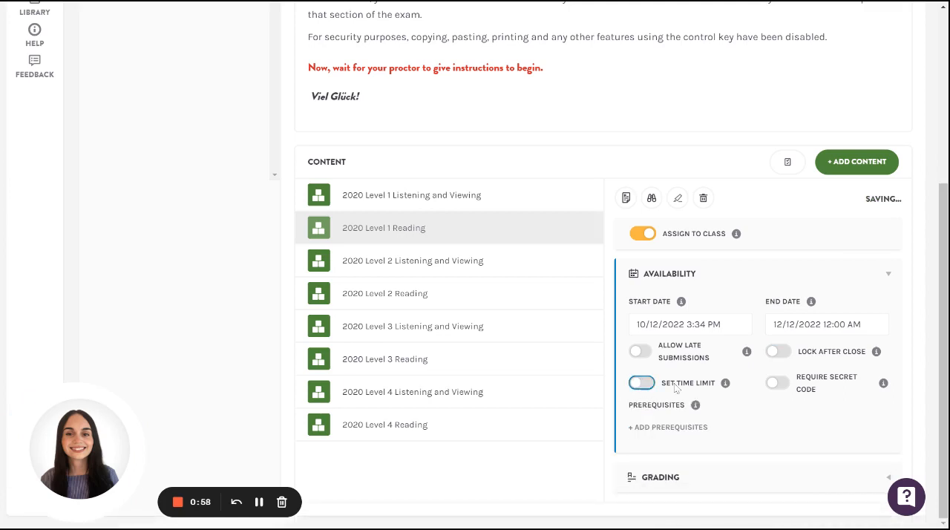
pyautogui.click(776, 384)
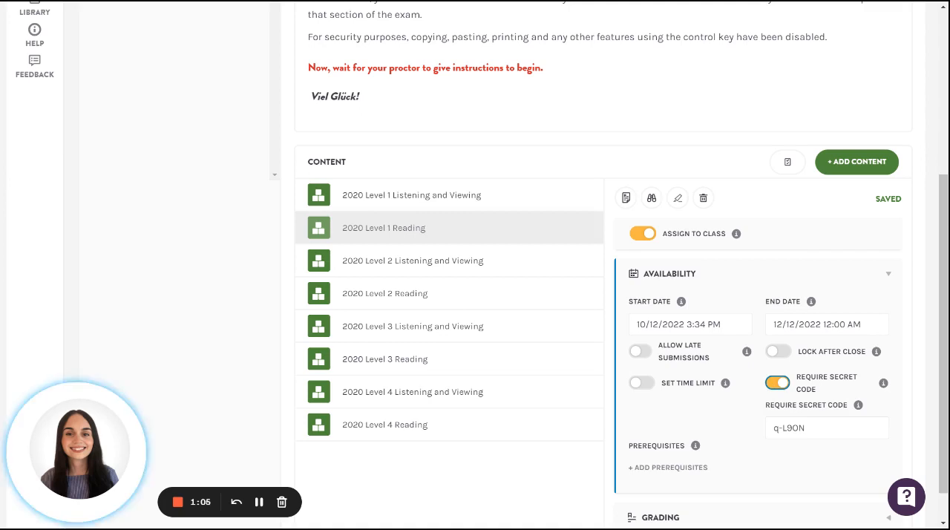
pyautogui.click(776, 383)
# Set the attempts allowed to 2 in the grading settings of 2020 Level 1 Reading
pyautogui.click(732, 481)
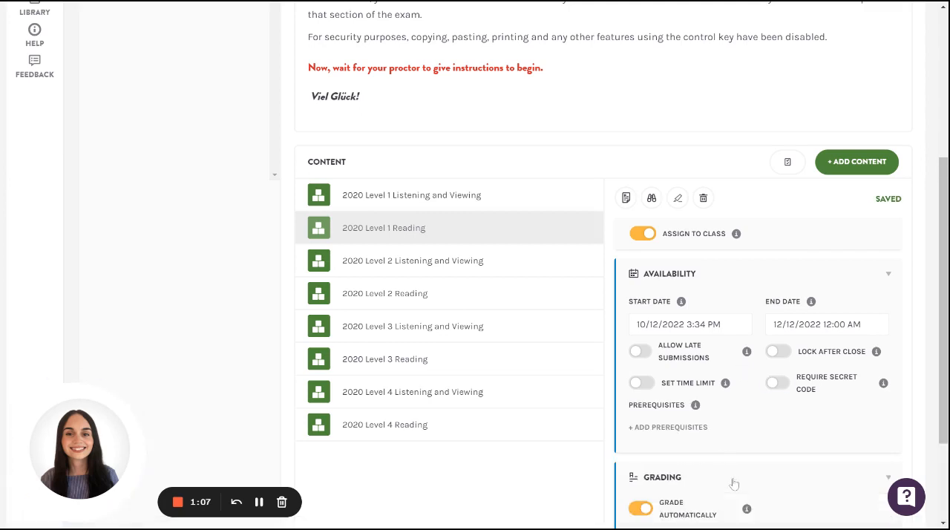
pyautogui.scroll(-2, 733, 483)
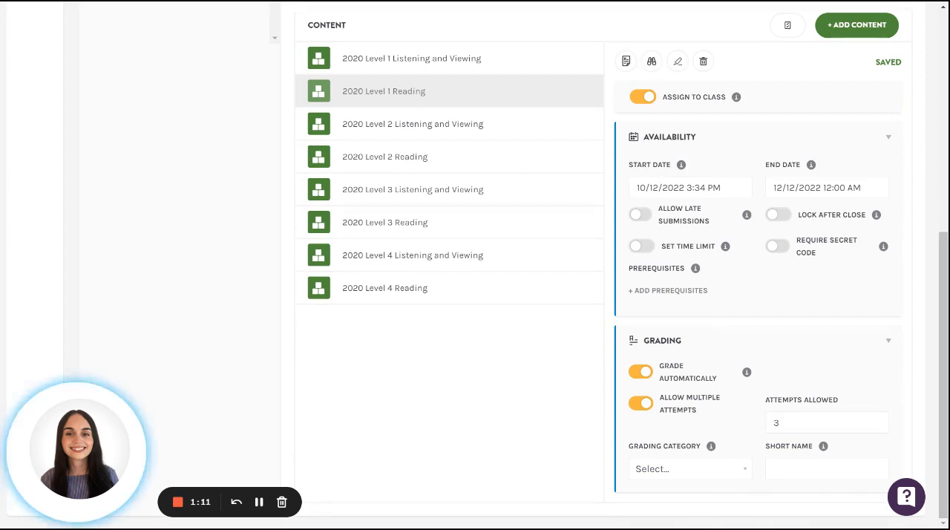
pyautogui.doubleClick(777, 423)
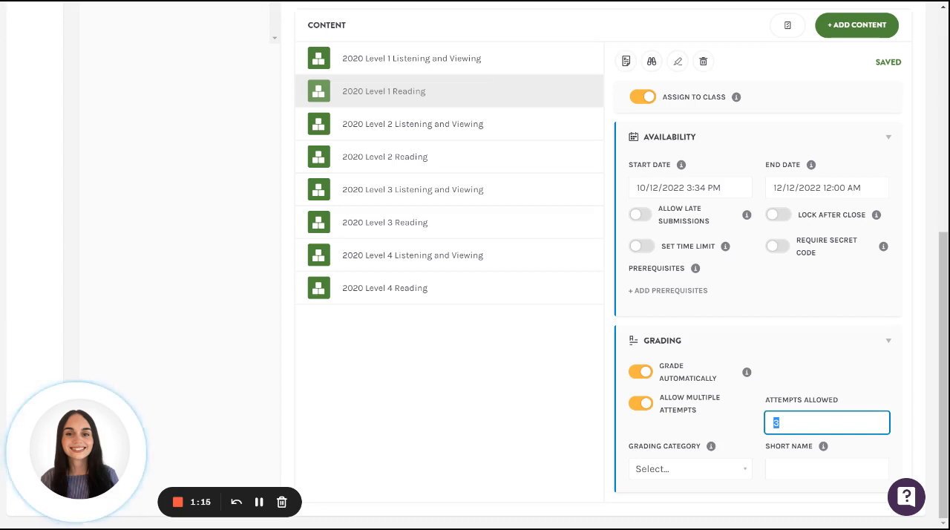
pyautogui.press('BackSpace')
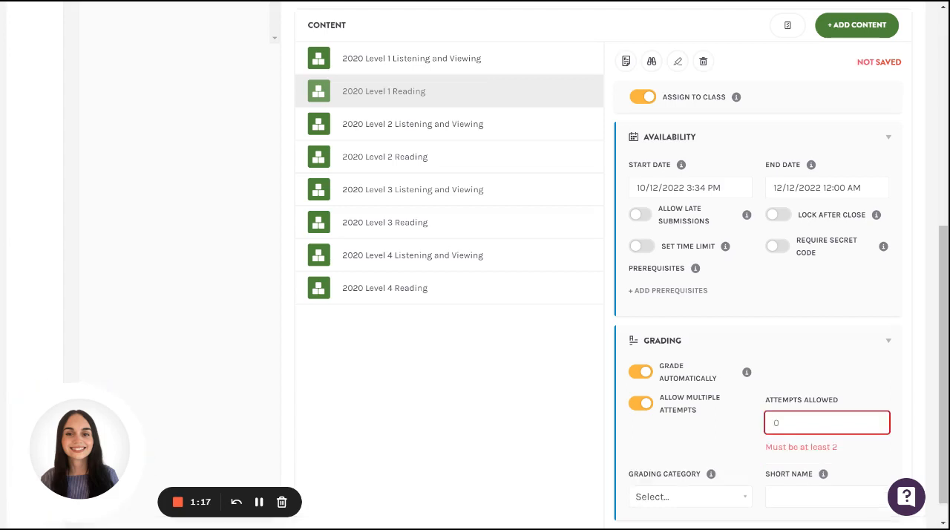
pyautogui.write('2')
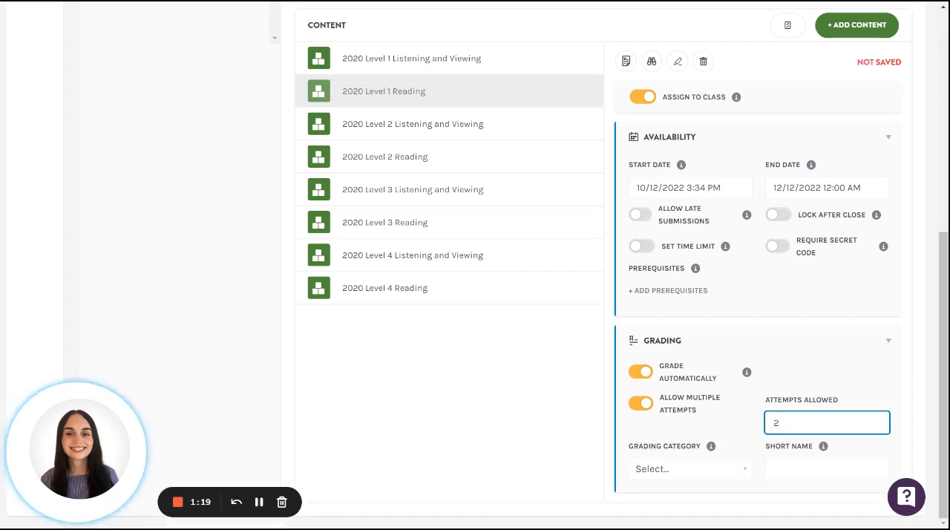
pyautogui.click(798, 370)
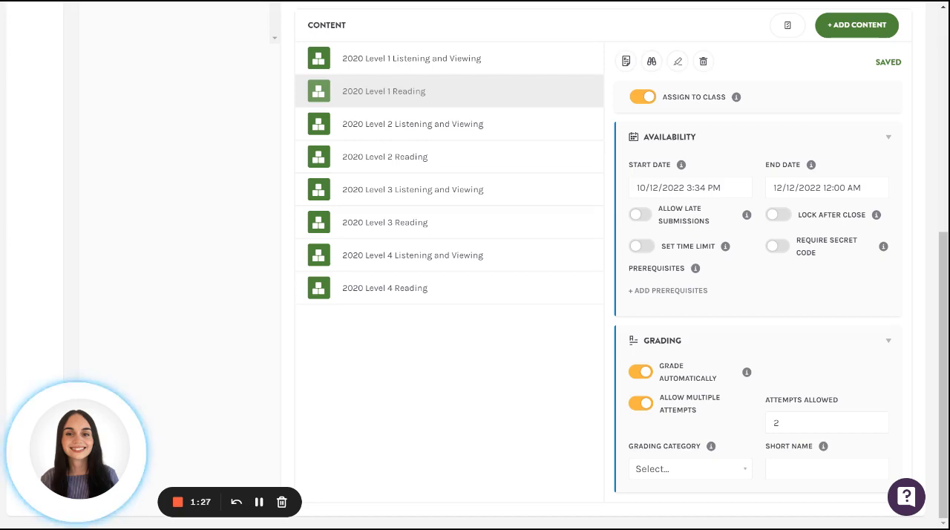
# Select 2020 Level 1 Listening and Viewing and 2020 Level 1 Reading for bulk editing
pyautogui.scroll(2, 550, 257)
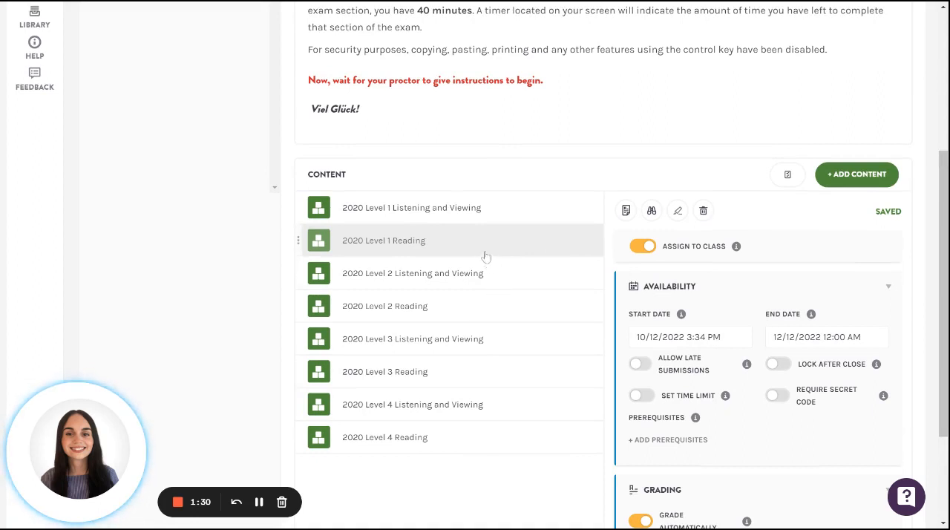
pyautogui.click(472, 217)
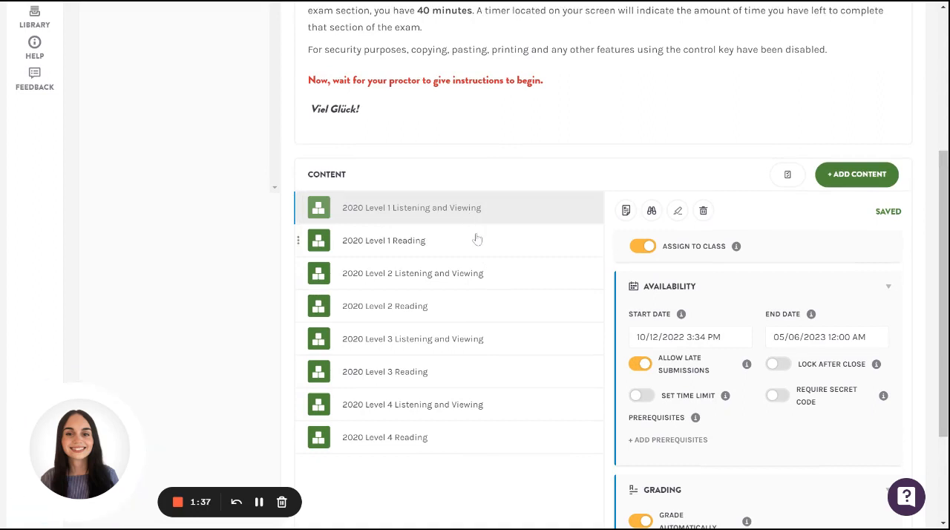
pyautogui.click(787, 178)
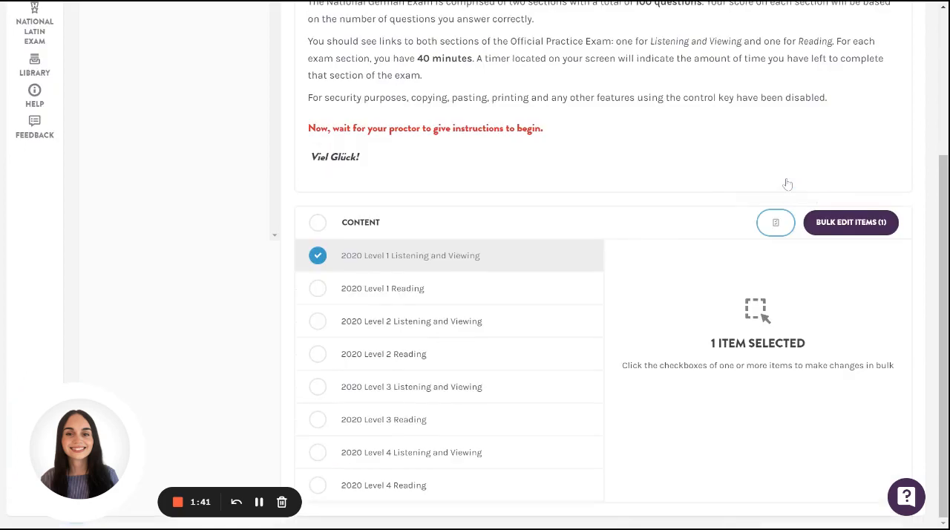
pyautogui.click(318, 288)
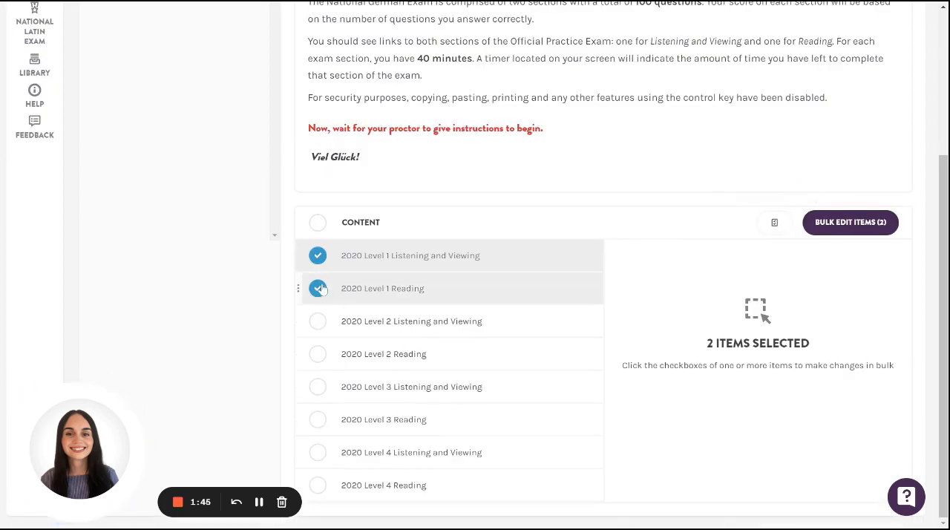